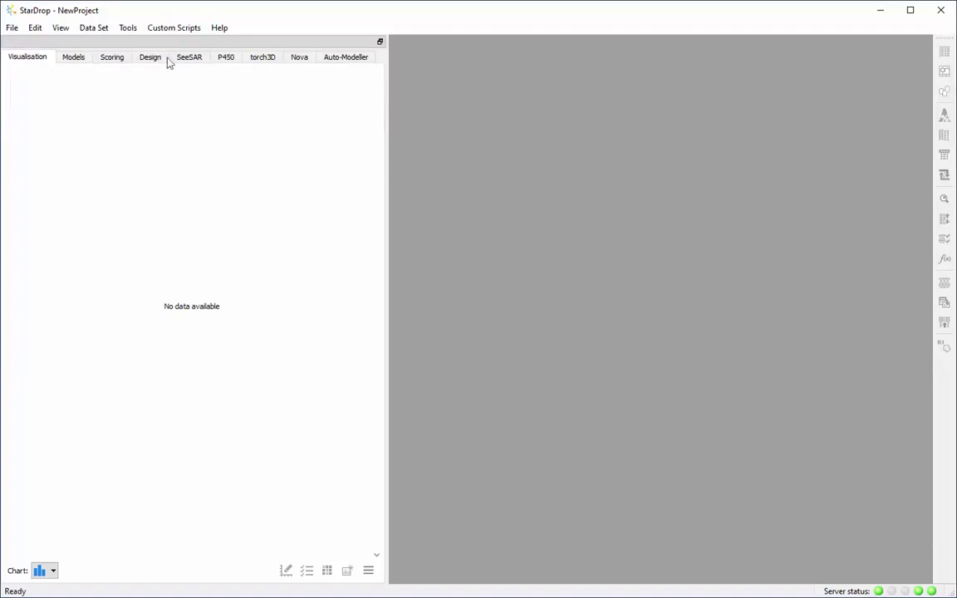
Open the project file SeeSAR Affinity.sdproj from the SeeSAR Affinity worked examples folder.
click(12, 28)
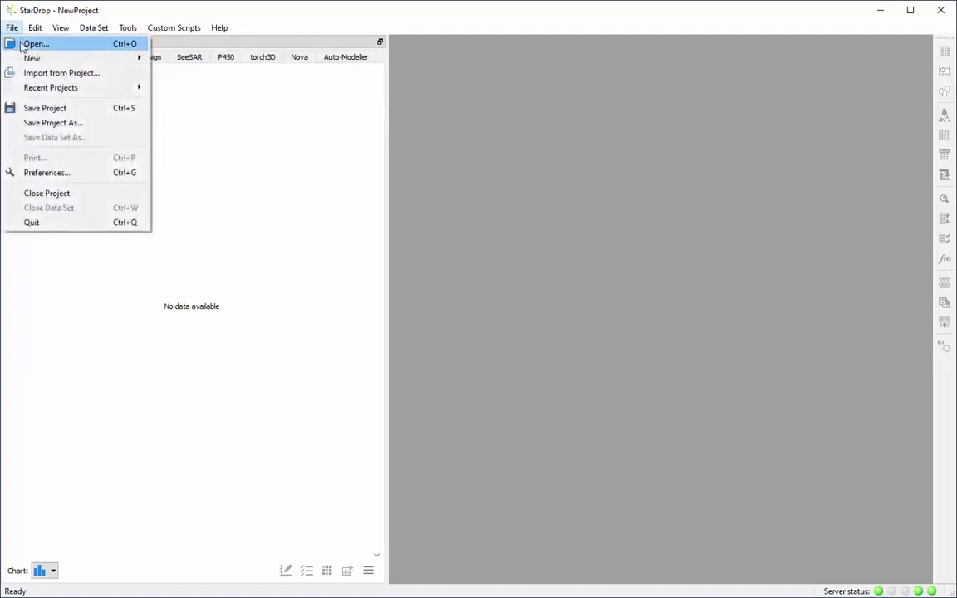
click(23, 43)
click(137, 118)
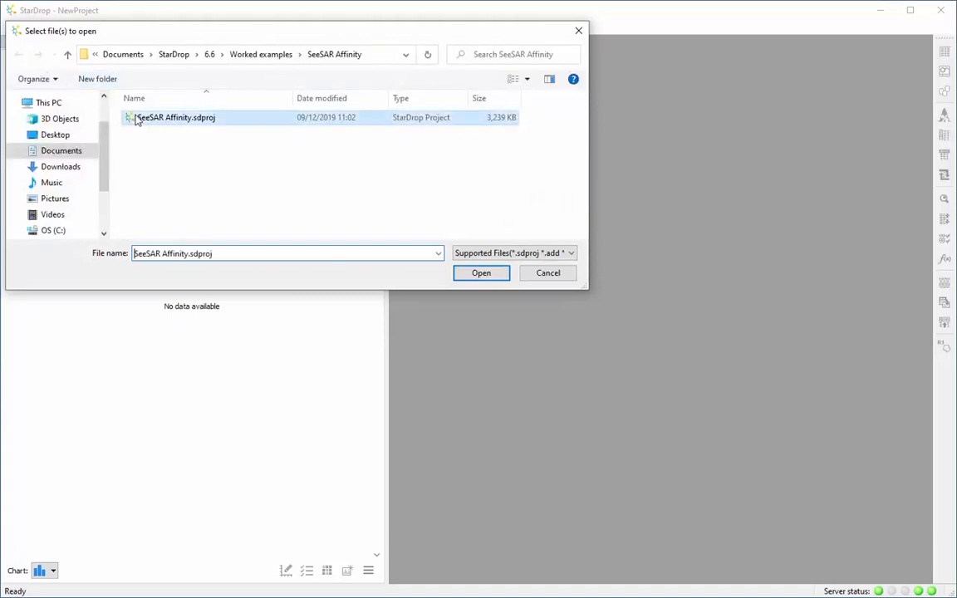
click(481, 273)
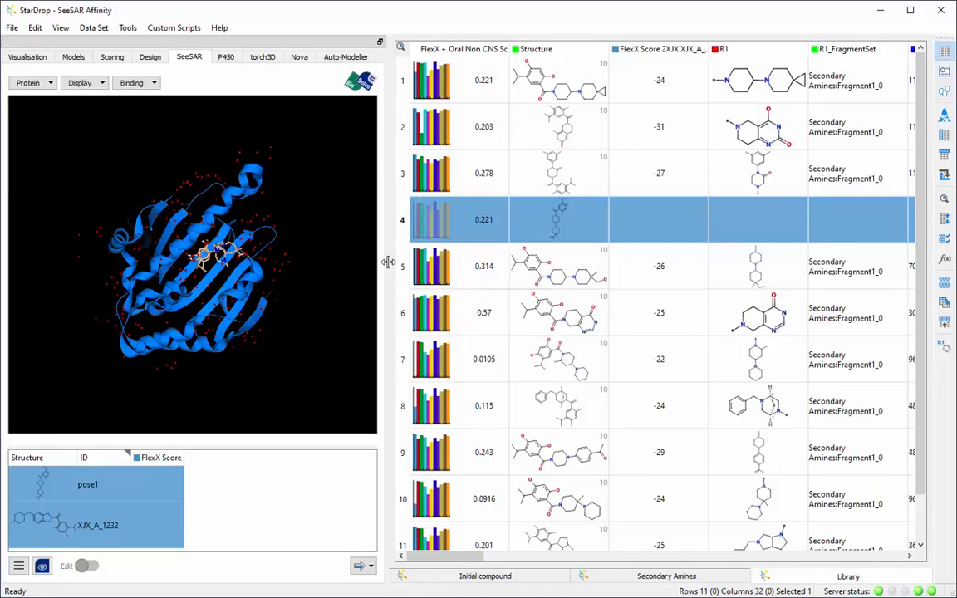
Display only pose1 in the 3D viewer and show its binding interactions with the protein.
click(45, 495)
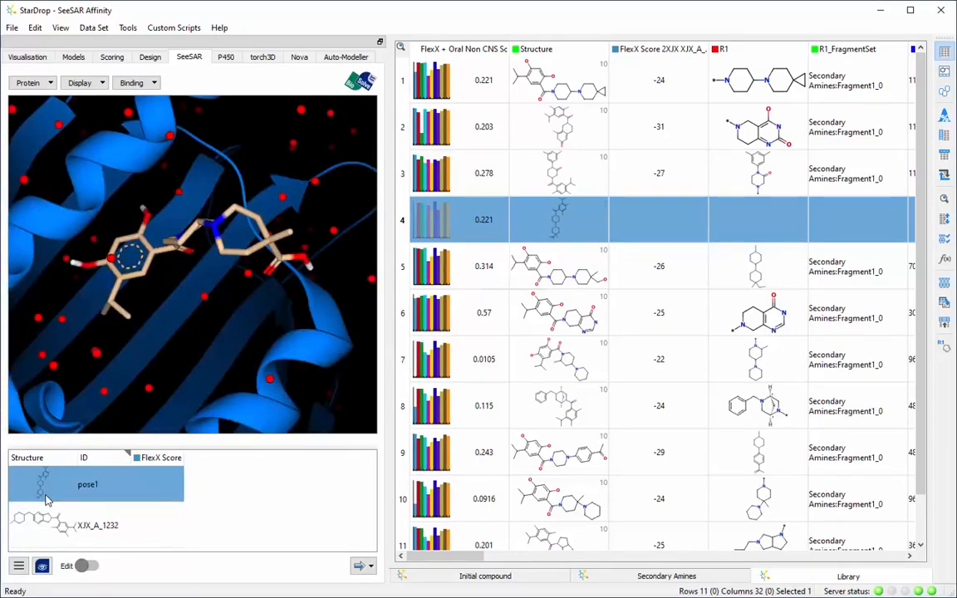
click(154, 84)
click(155, 97)
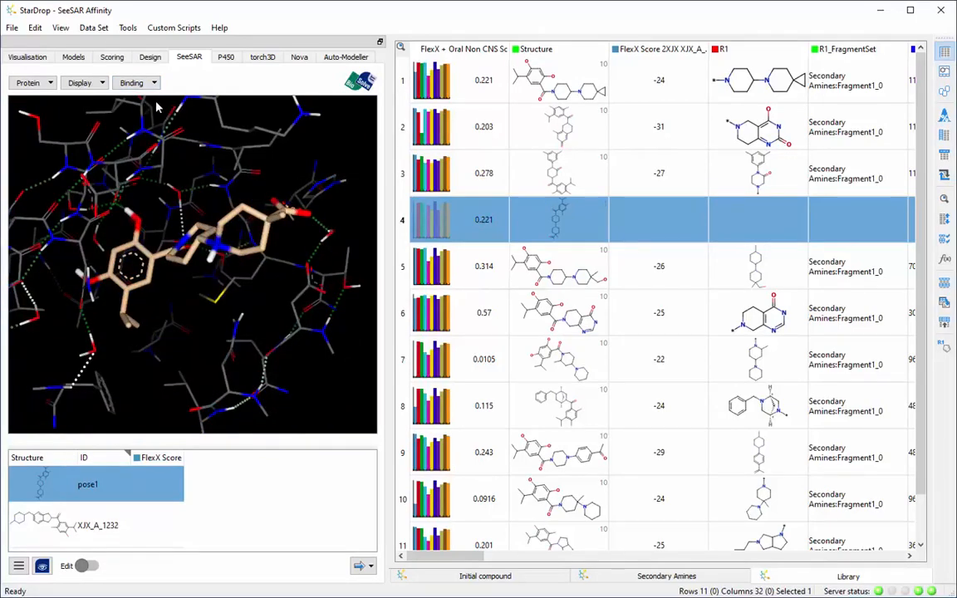
Show the protein surface as transparent and coloured by LogP.
click(91, 83)
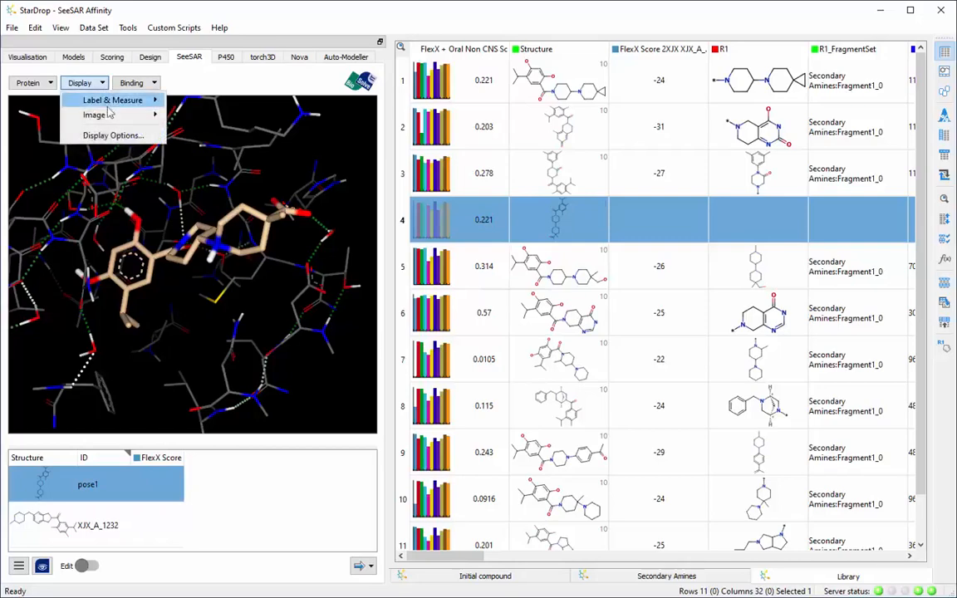
click(113, 135)
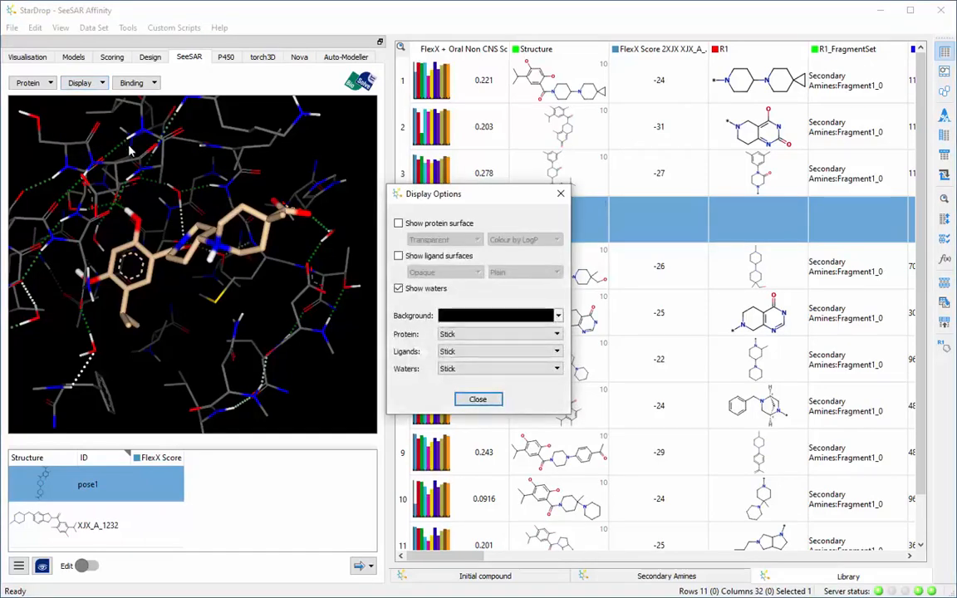
click(398, 223)
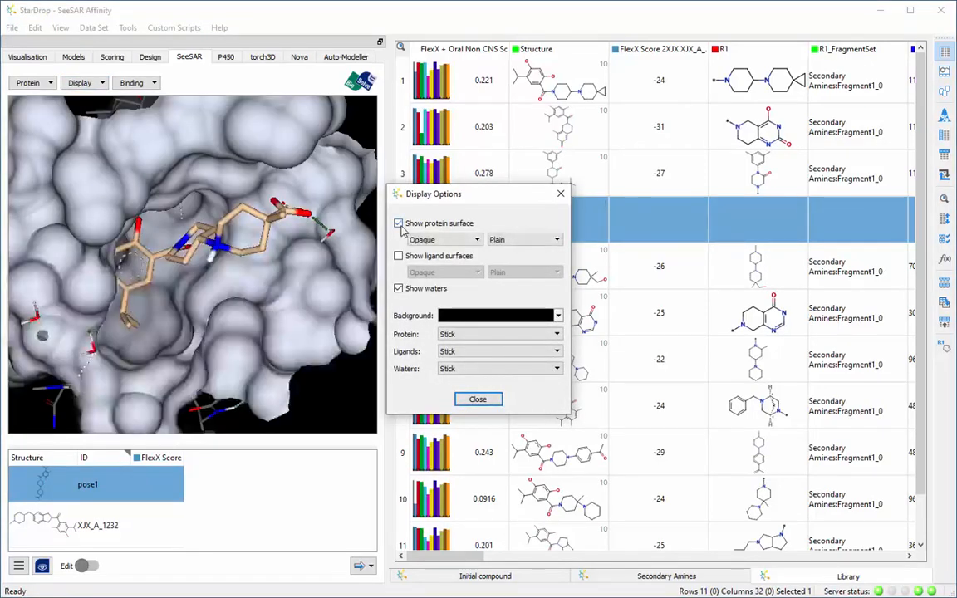
click(440, 240)
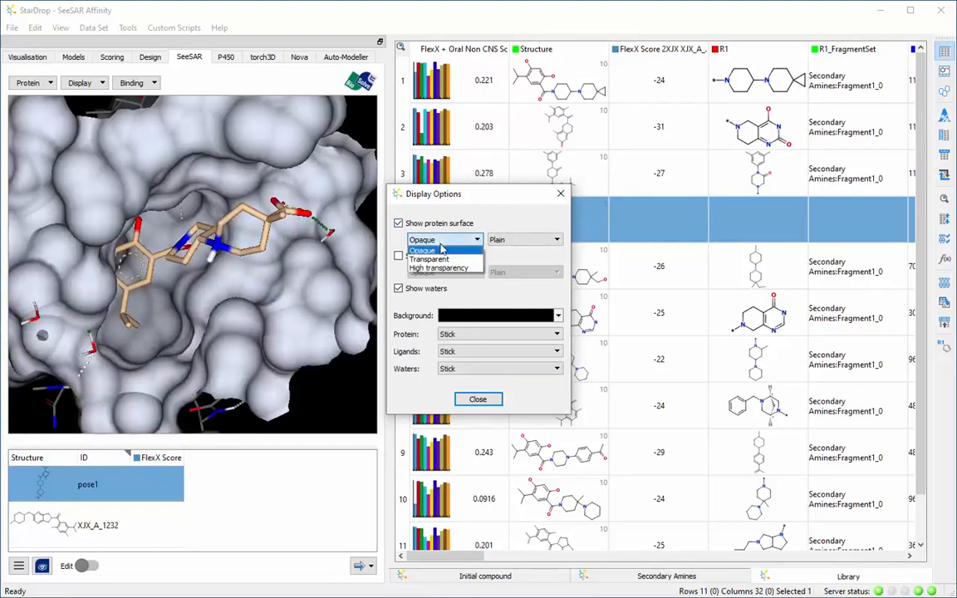
click(432, 259)
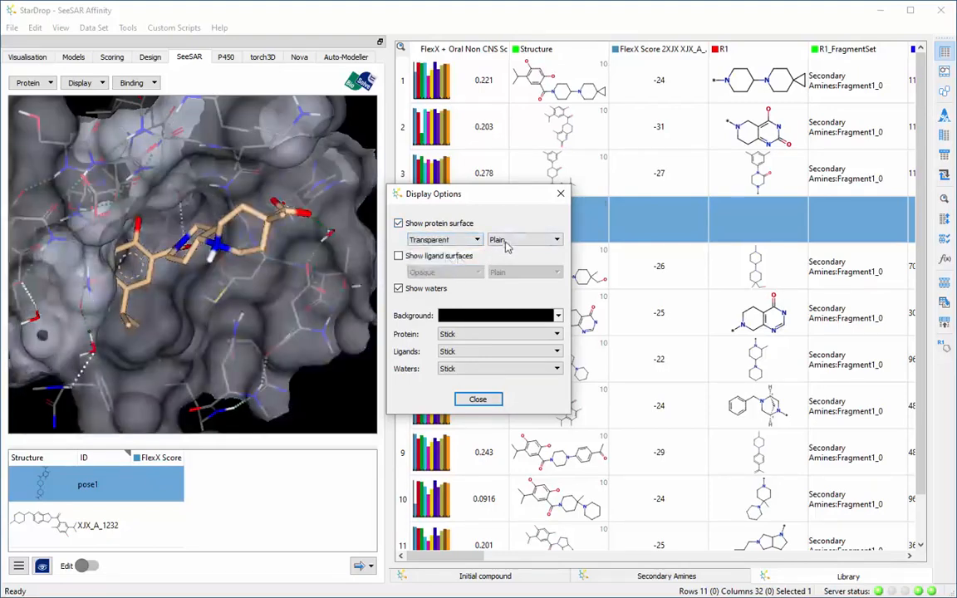
click(506, 241)
click(516, 271)
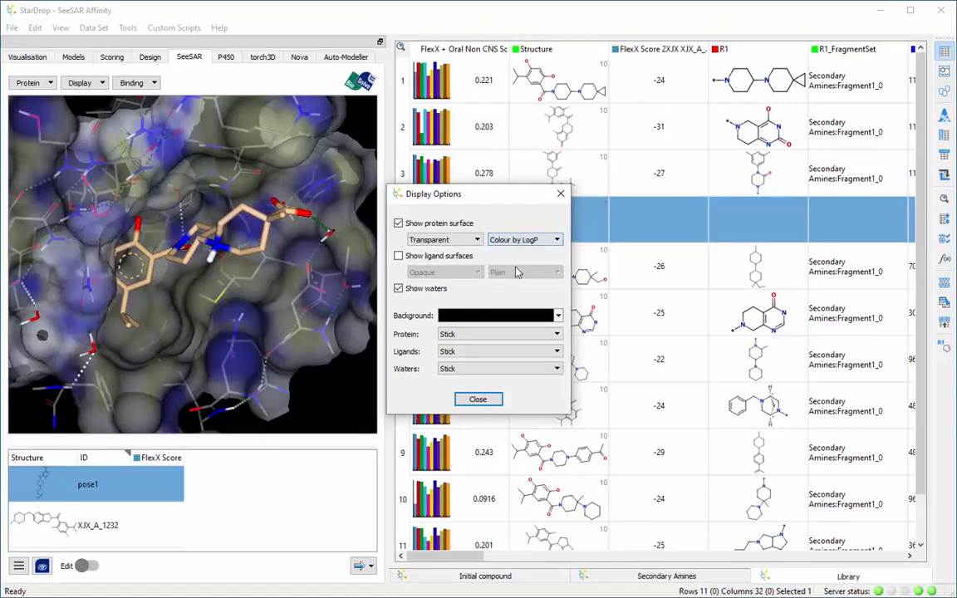
click(478, 400)
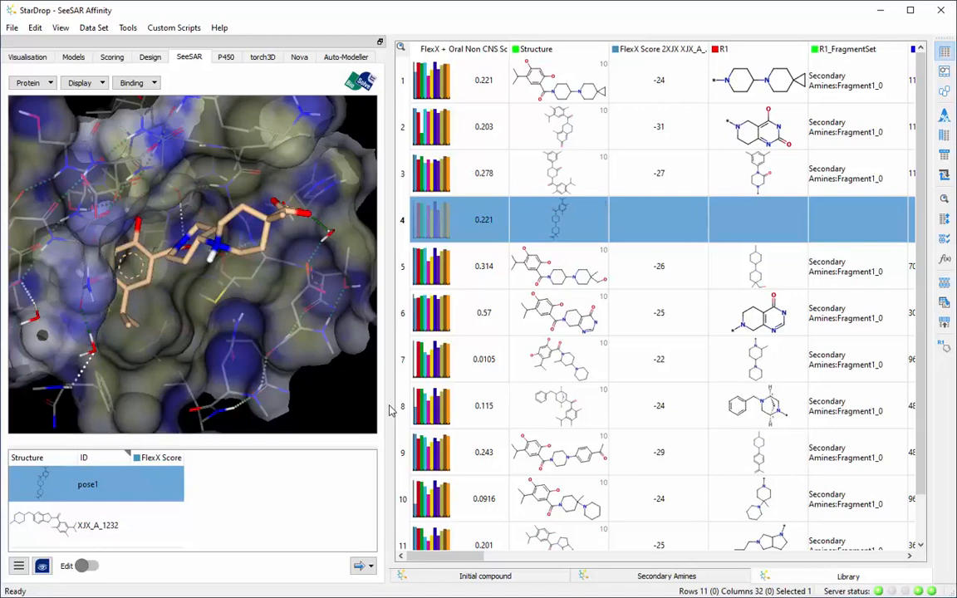
Estimate the binding affinity for all compounds in the Library data set, defining the binding site by ligand XJX_A_1232.
click(407, 58)
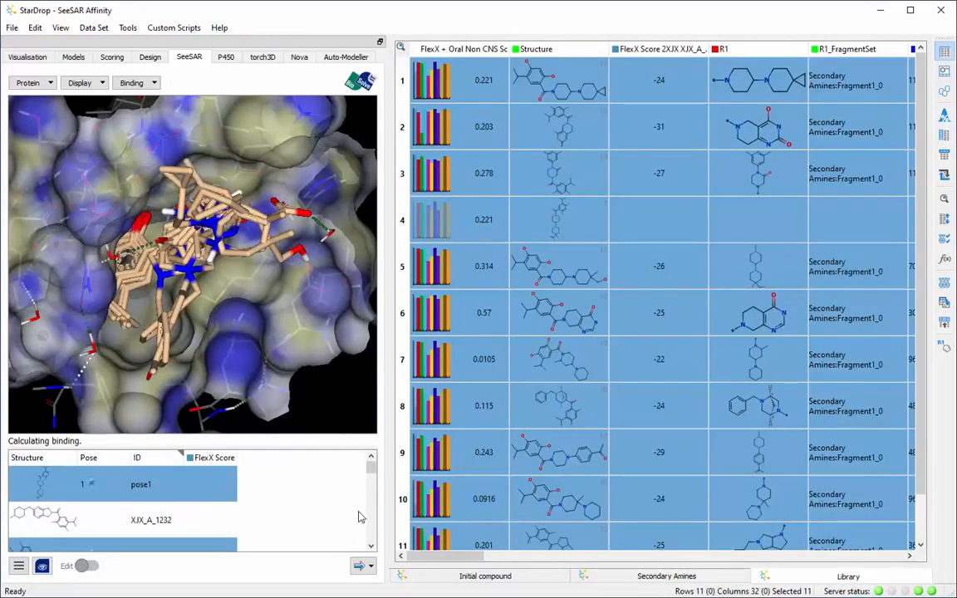
click(369, 564)
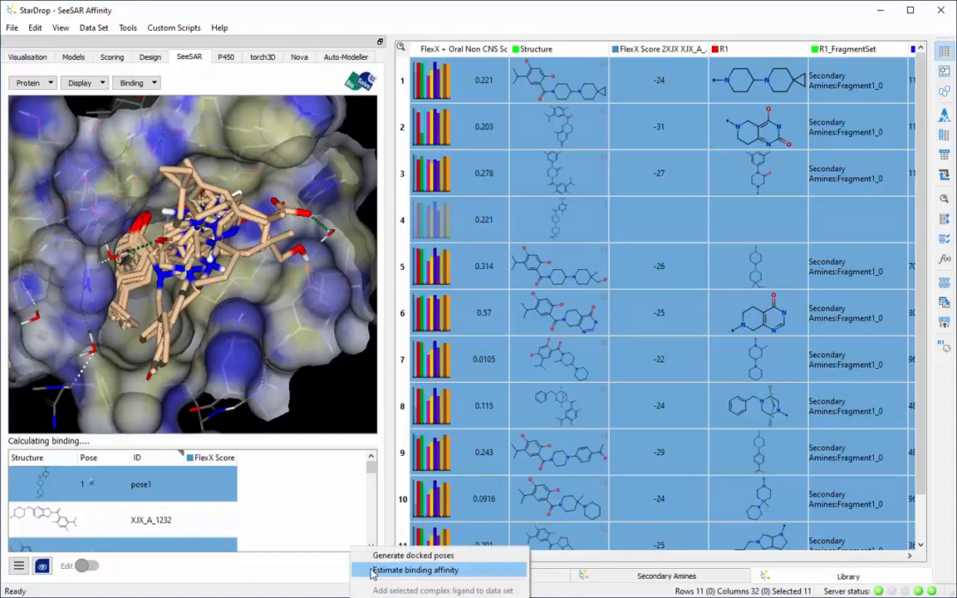
click(391, 570)
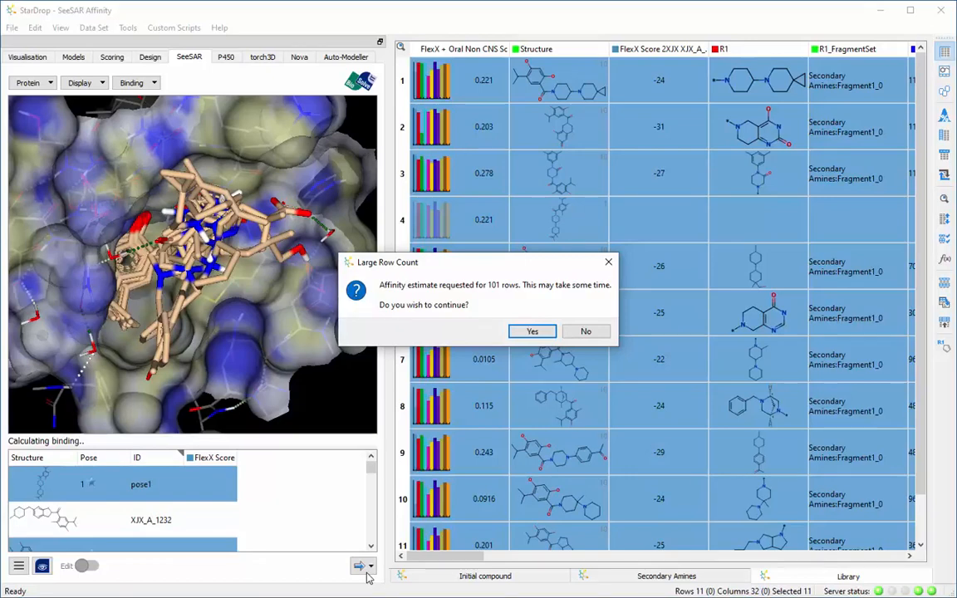
click(533, 331)
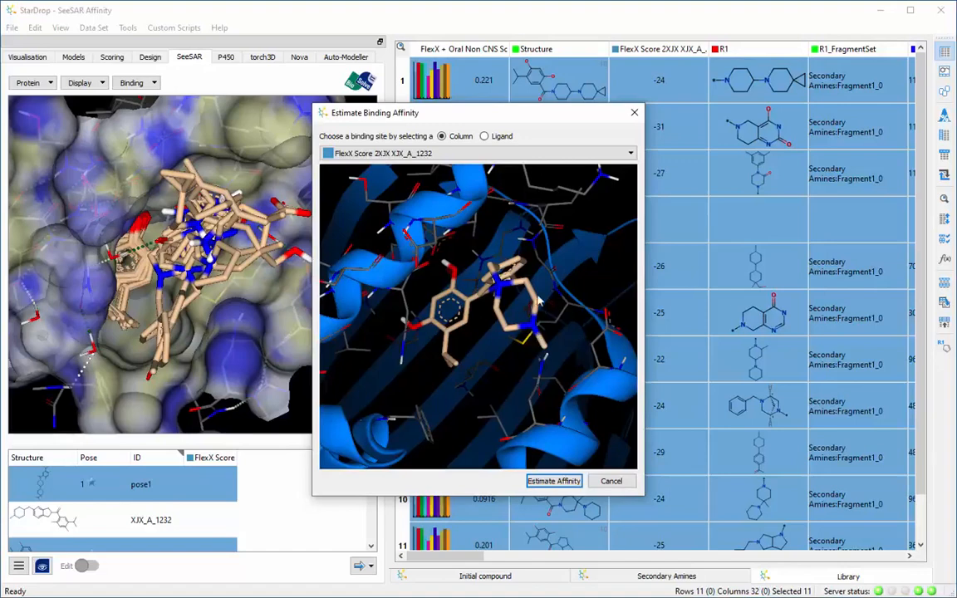
click(498, 141)
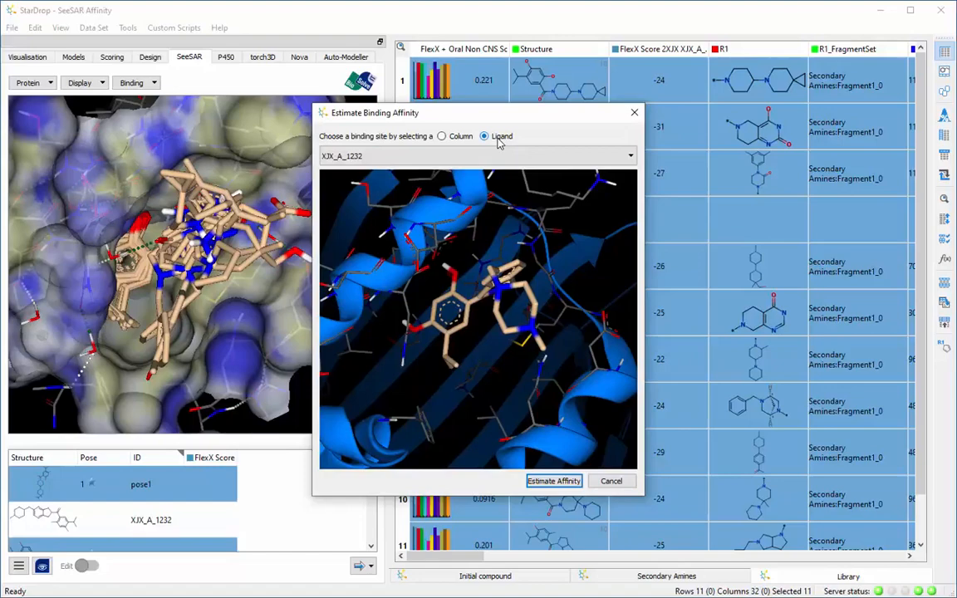
click(536, 483)
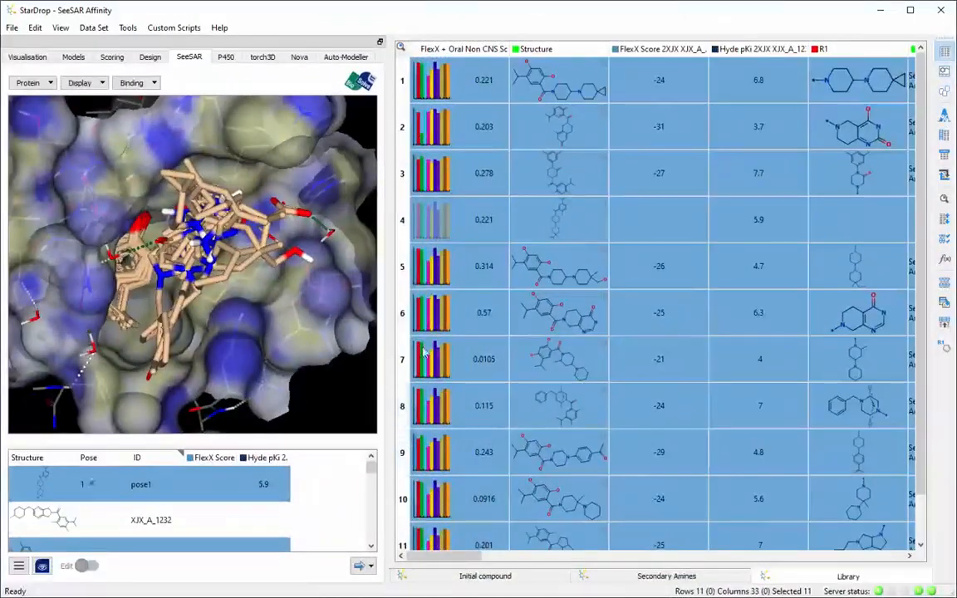
Examine the row 3 compound's pose in the binding pocket, showing its torsion colours and hiding them again.
click(404, 181)
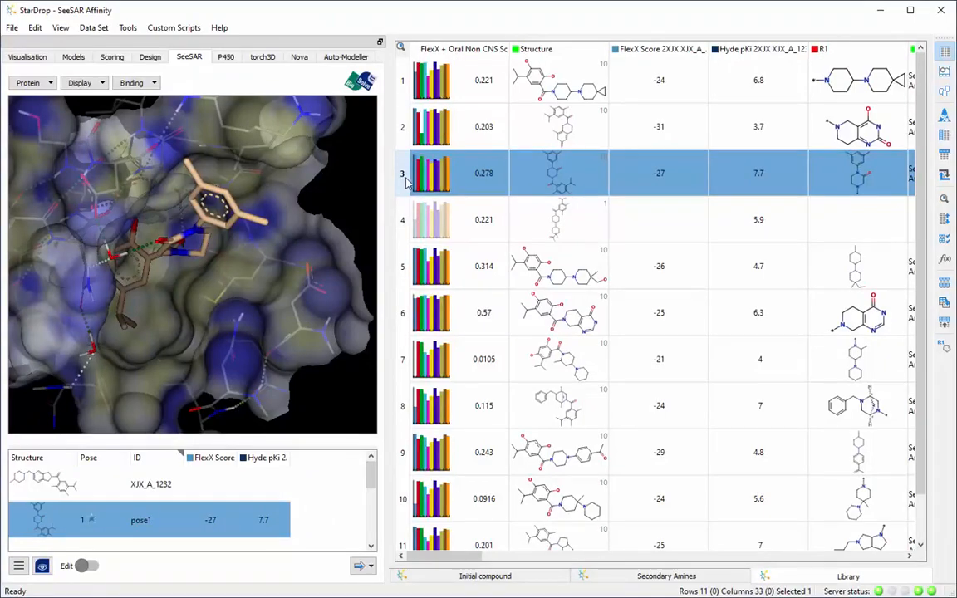
drag(183, 284, 201, 263)
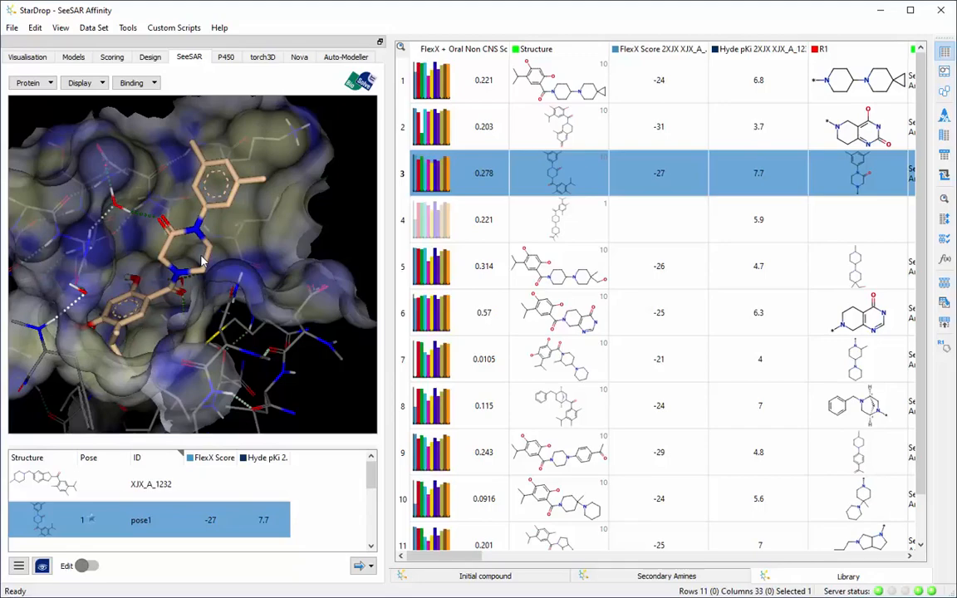
click(156, 84)
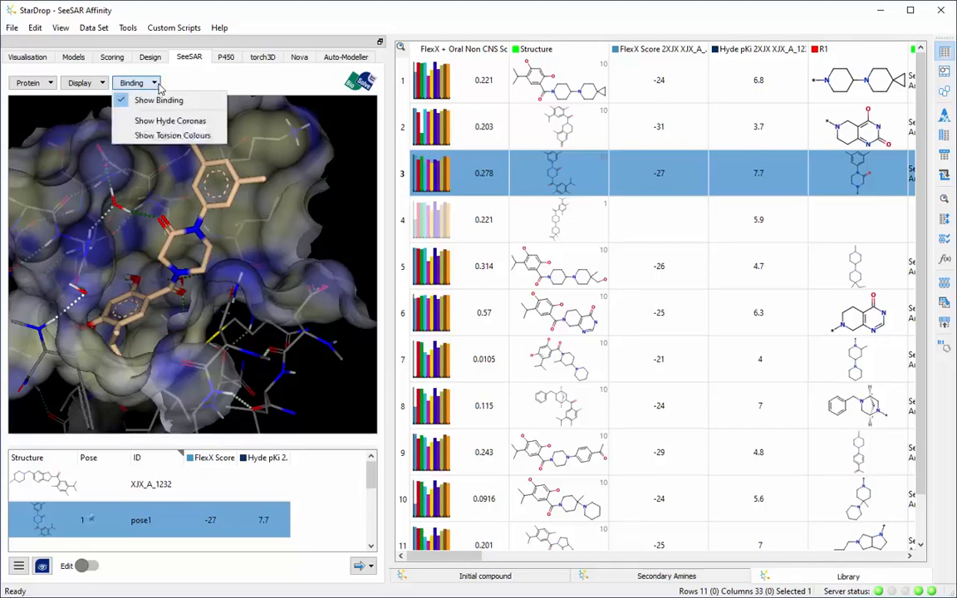
click(172, 134)
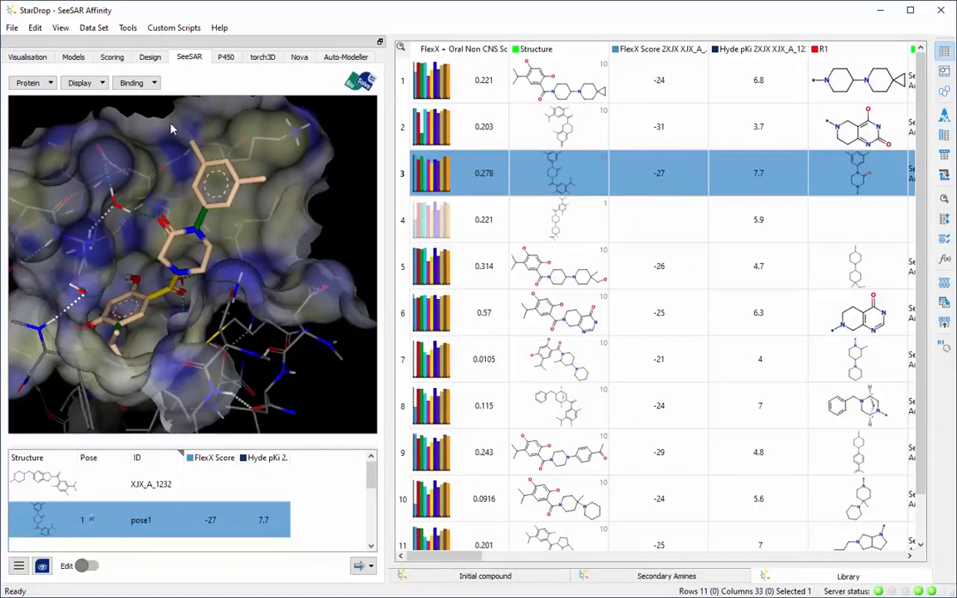
click(153, 85)
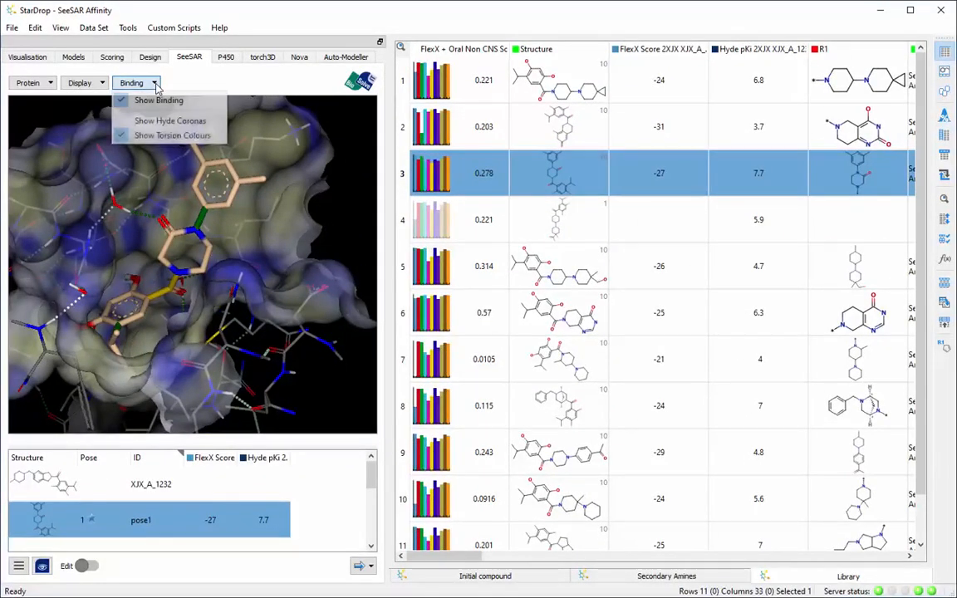
click(166, 135)
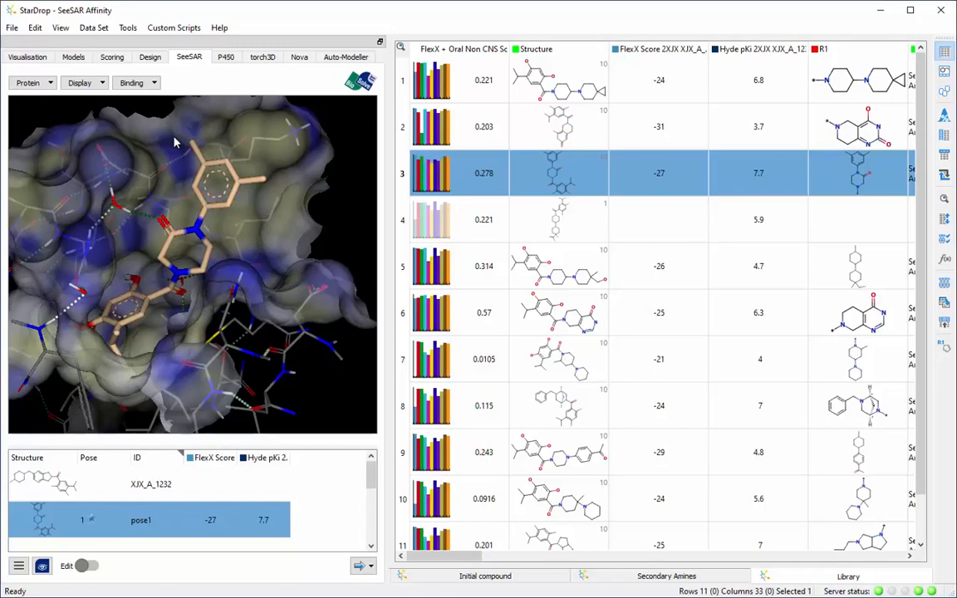
Set pose10 as the primary pose of the row 2 compound and show its Hyde coronas.
click(407, 133)
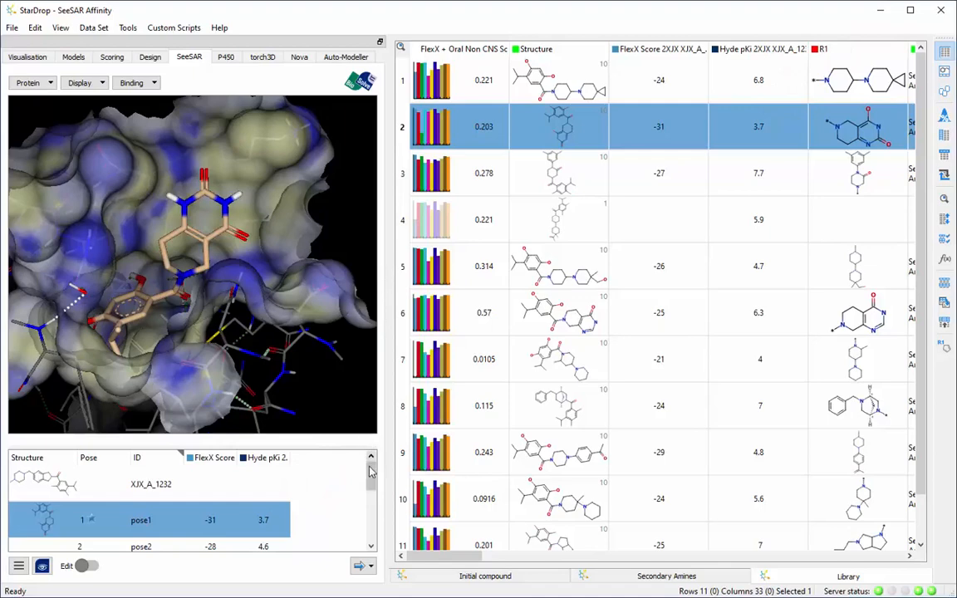
drag(372, 480, 371, 528)
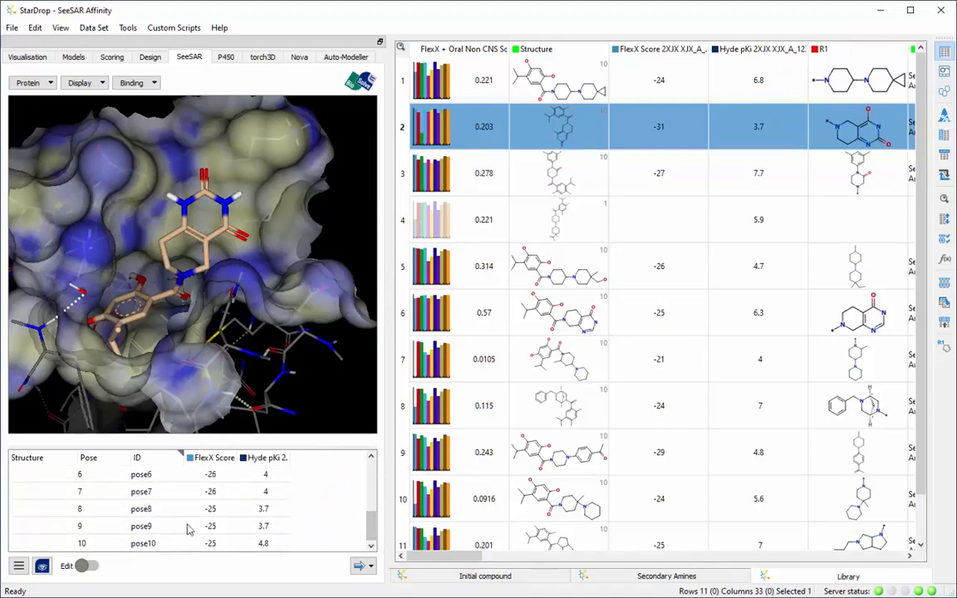
click(155, 544)
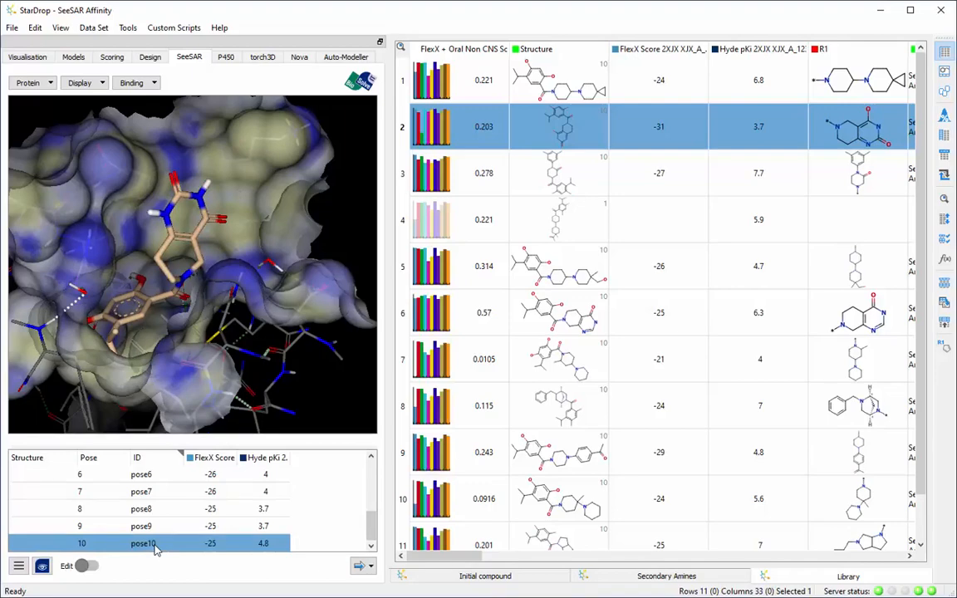
right_click(154, 546)
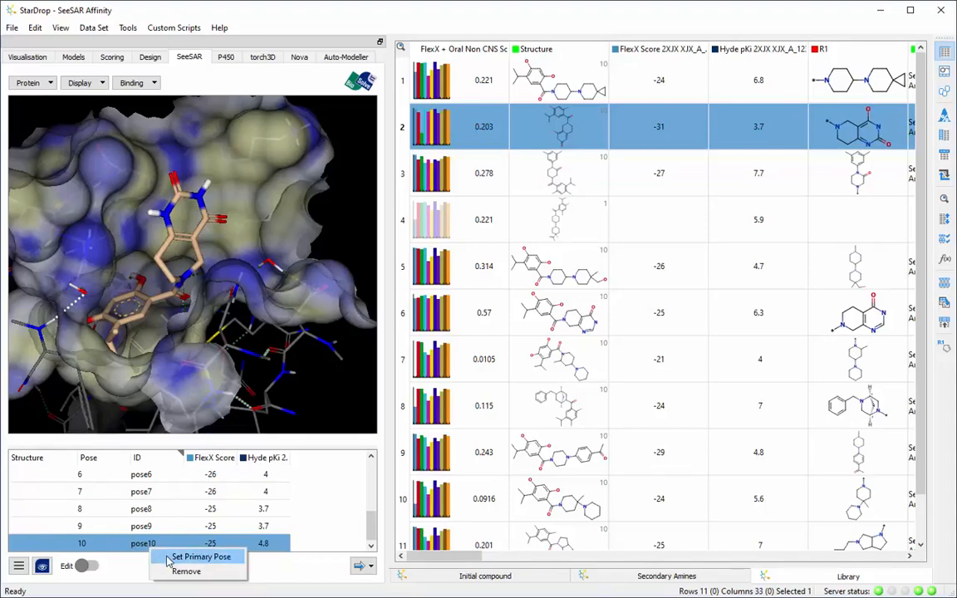
click(168, 558)
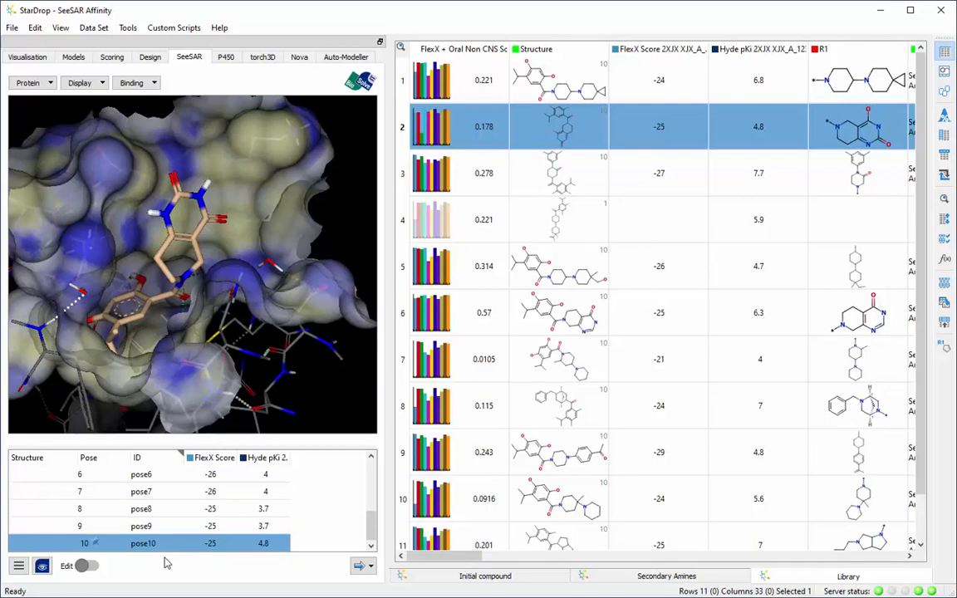
click(148, 86)
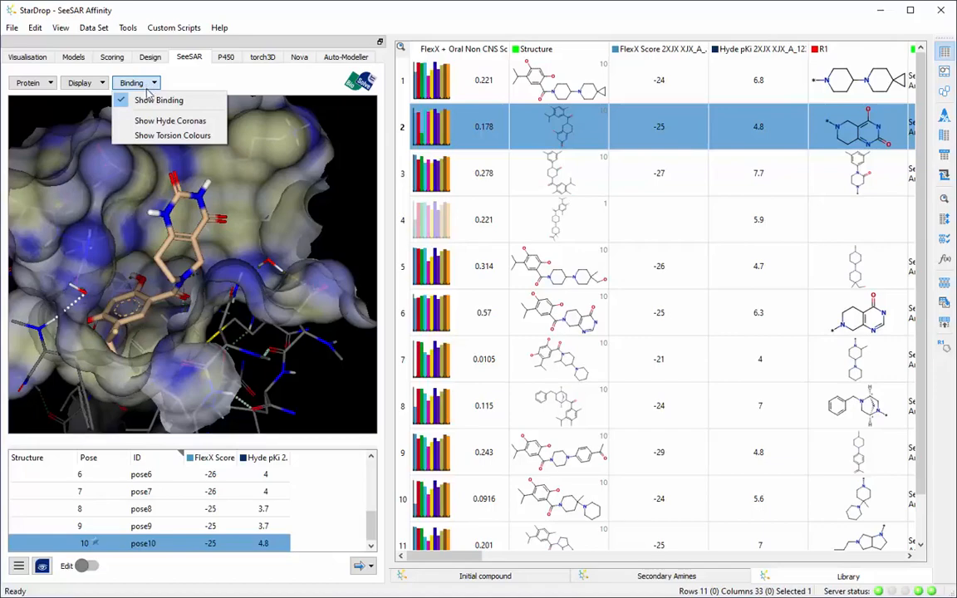
click(151, 120)
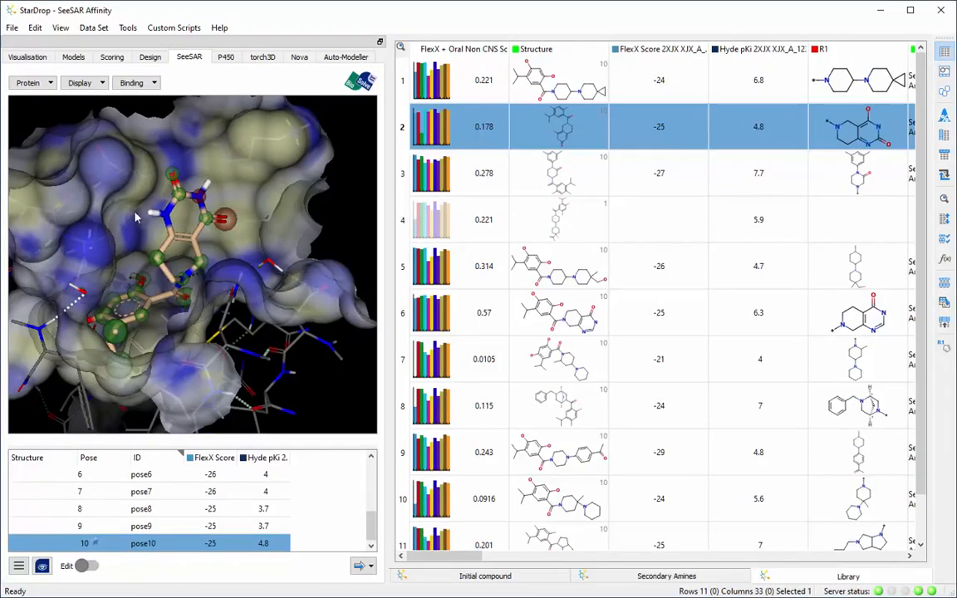
Edit the row 2 compound by adding a methyl group to the pyrimidine ring's hydroxyl oxygen, and add the edited pose to the data set.
click(87, 565)
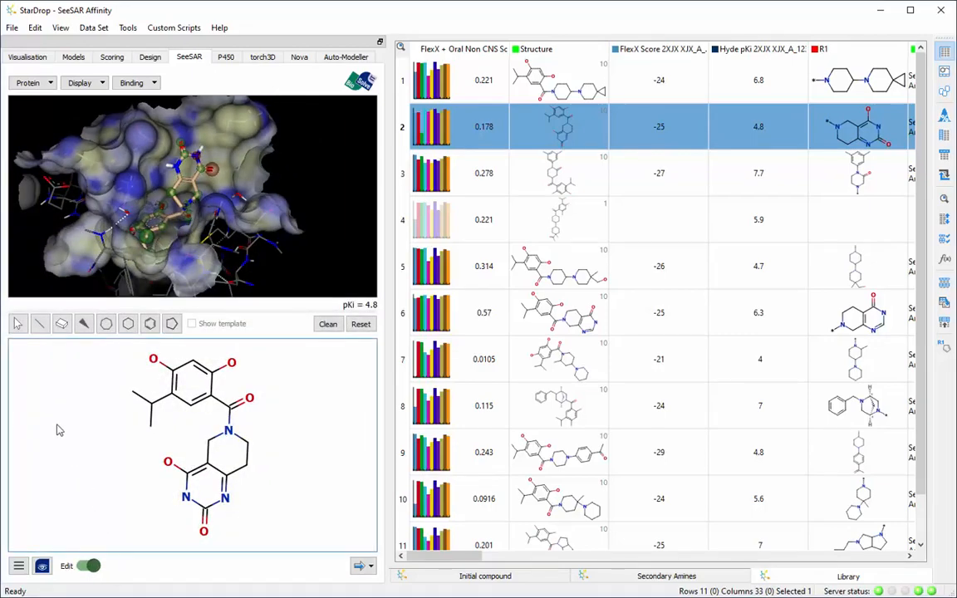
click(39, 324)
click(168, 462)
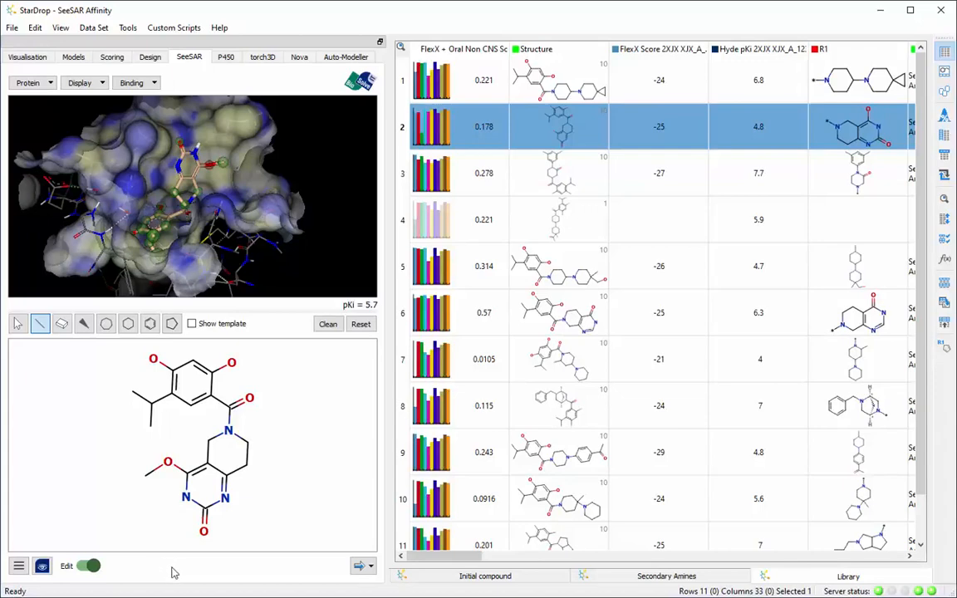
click(363, 566)
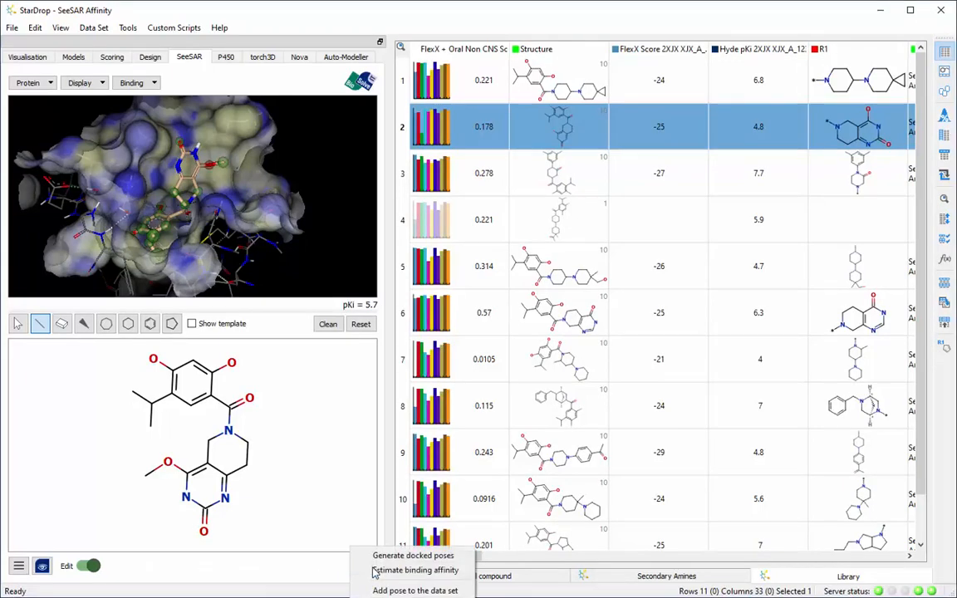
click(413, 590)
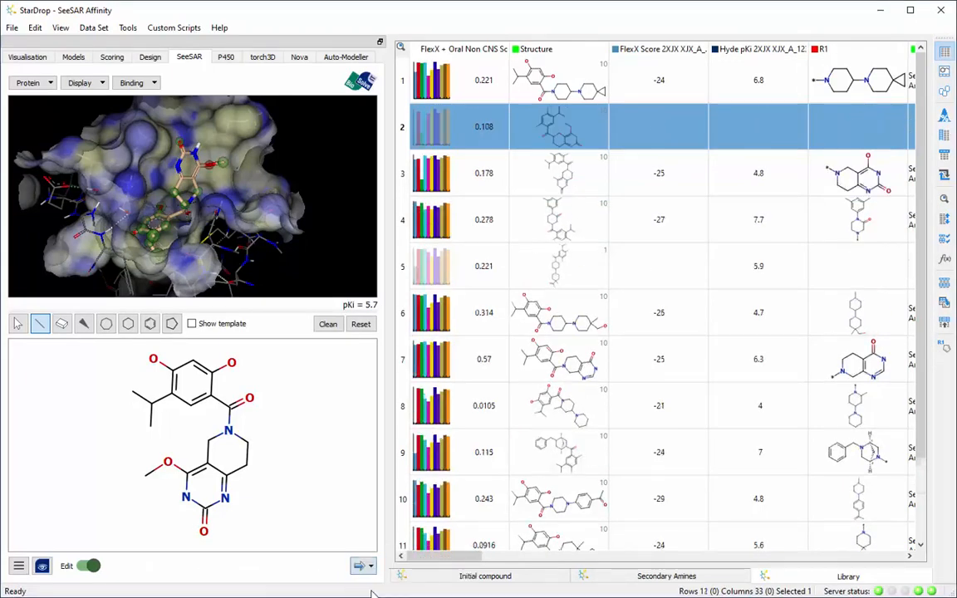